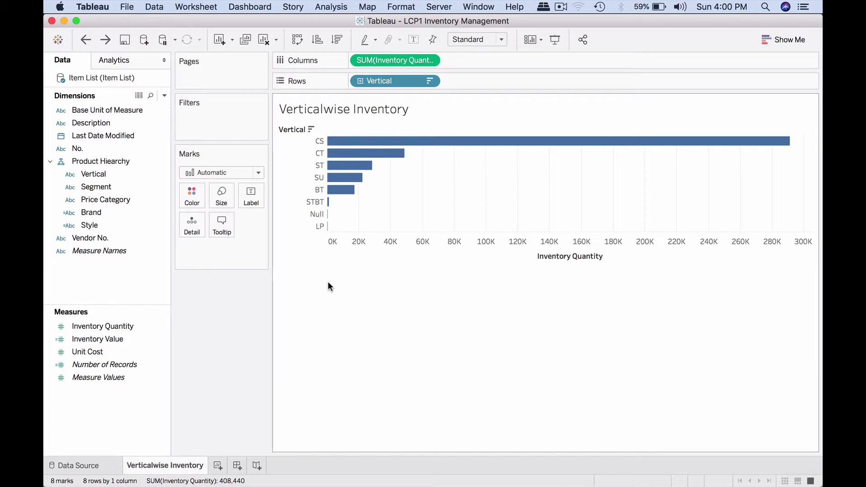
- Look over the project files in the LCP1 folder in Finder and return to the Tableau workbook
click(127, 7)
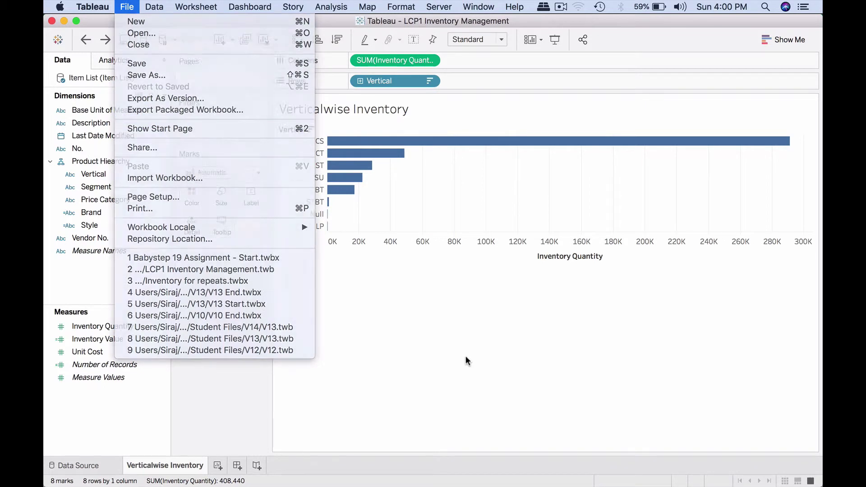
click(466, 357)
key(super+Tab)
key(super+Tab)
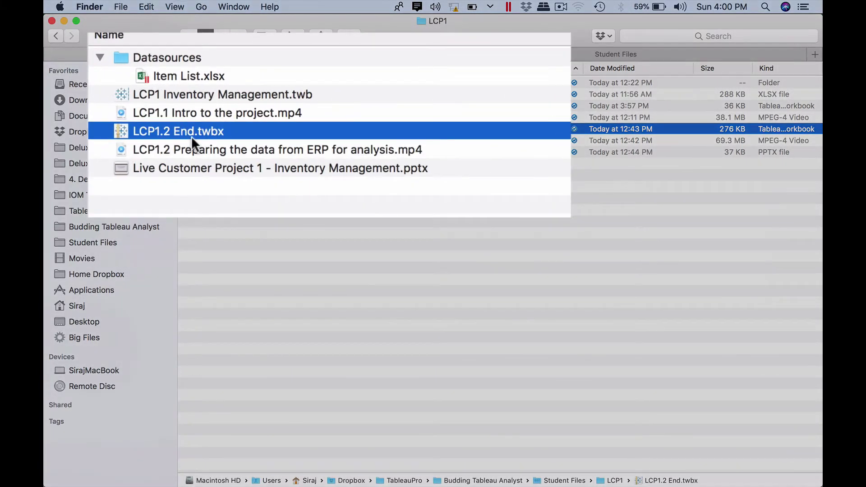
key(super+Tab)
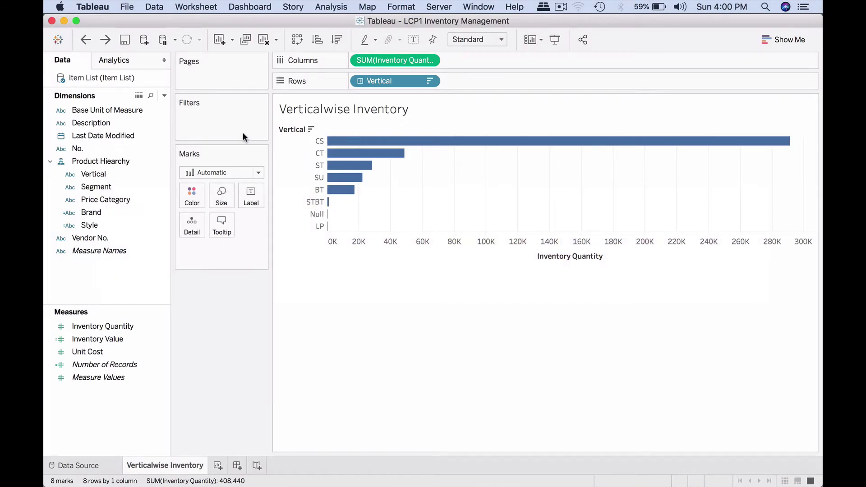
- Review the field names of the Item List data source and return to the Verticalwise Inventory sheet
click(99, 470)
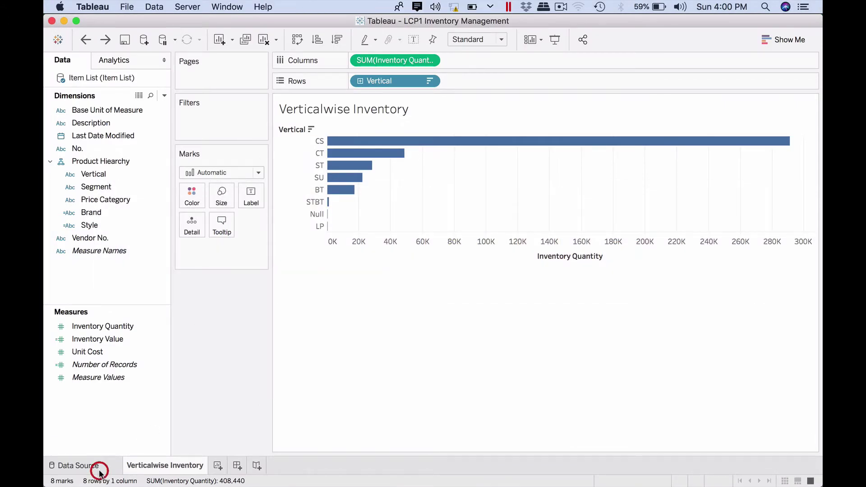
click(231, 215)
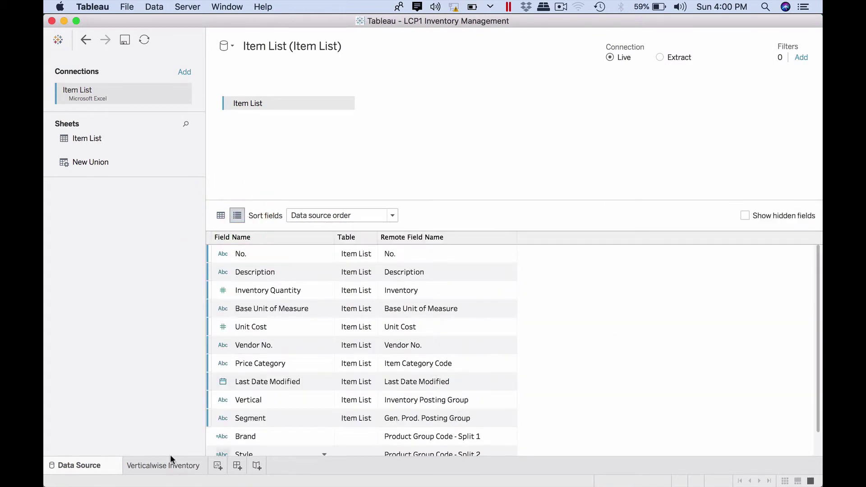
click(157, 462)
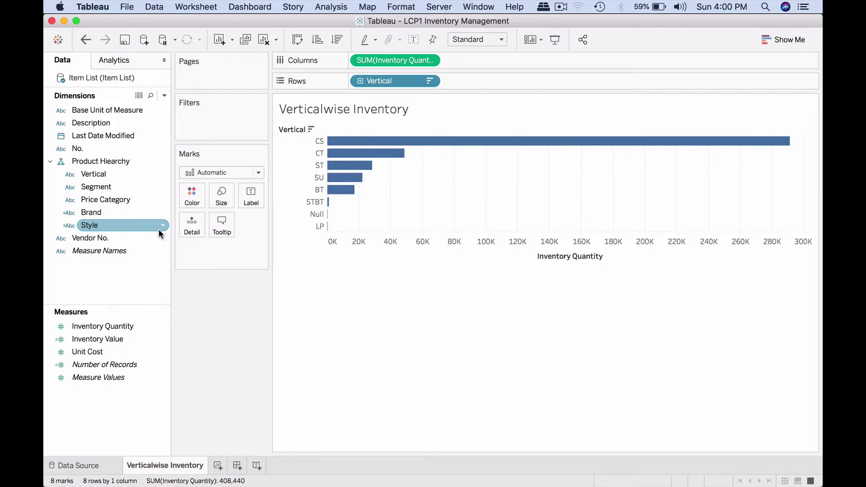
drag(158, 229, 419, 261)
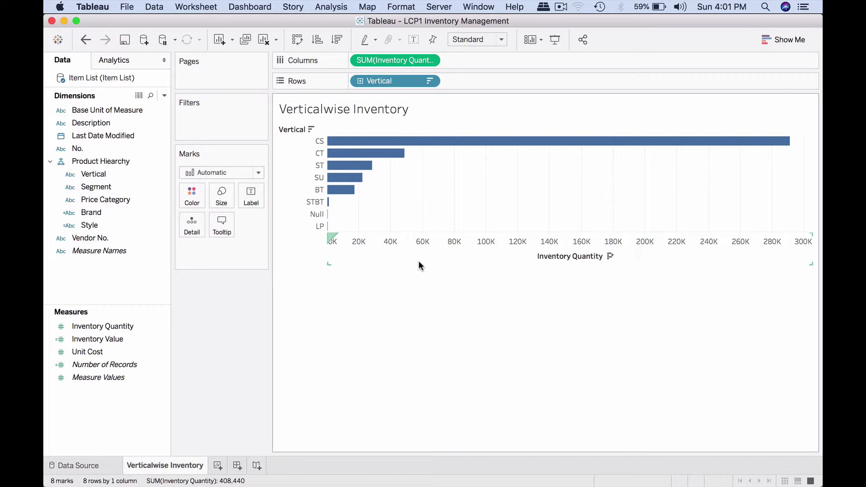
- Switch to the Item List workbook in Excel, check the filter values of Base Unit of Measure, and return to Tableau
key(super+Tab)
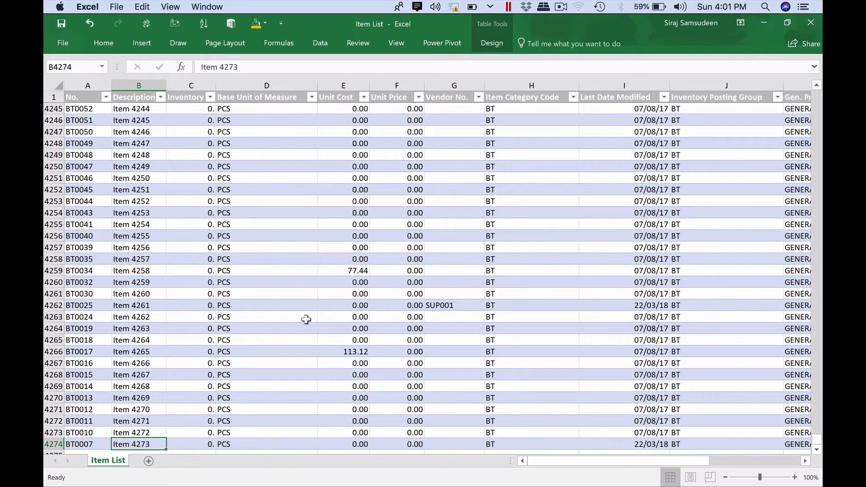
click(311, 98)
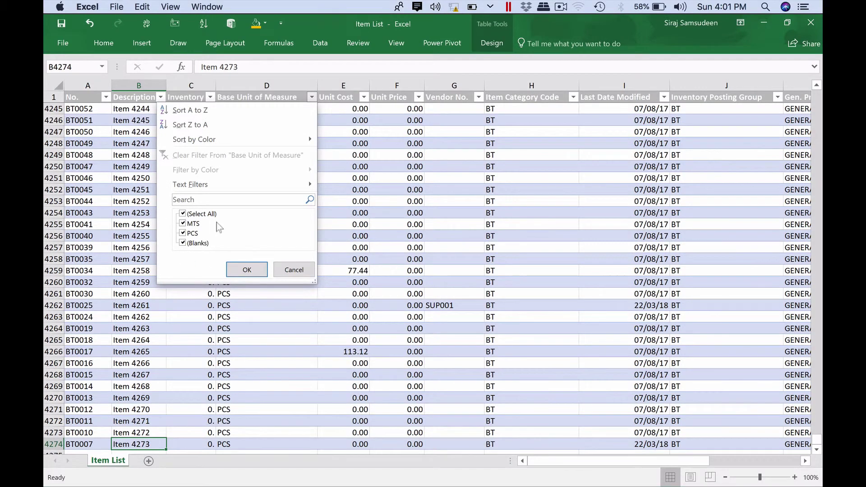
key(super+Tab)
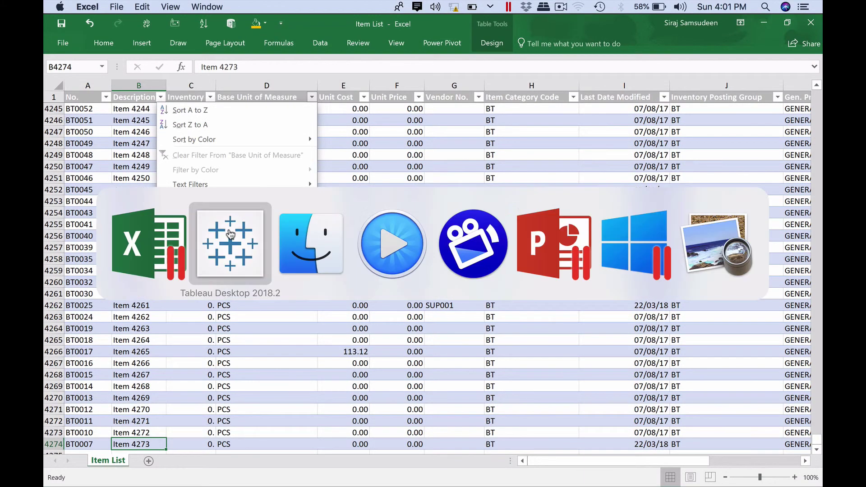
- List the Base Unit of Measure values on a new worksheet and examine the field's description and domain members
click(218, 465)
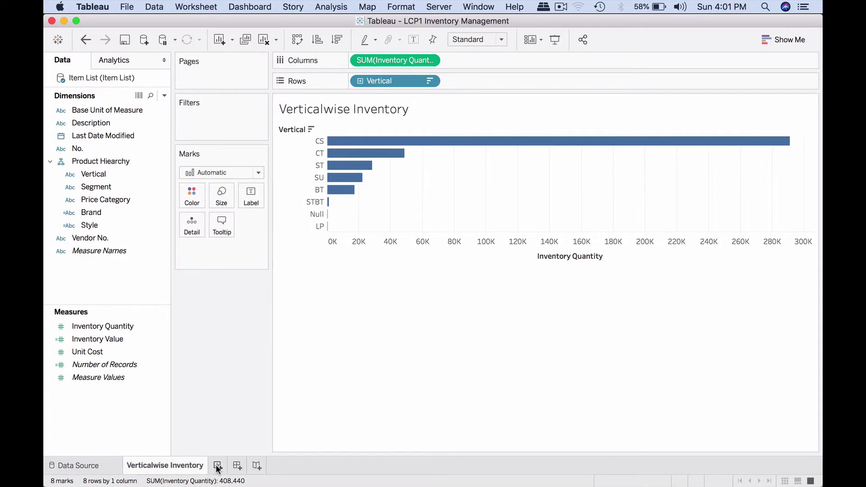
double_click(129, 110)
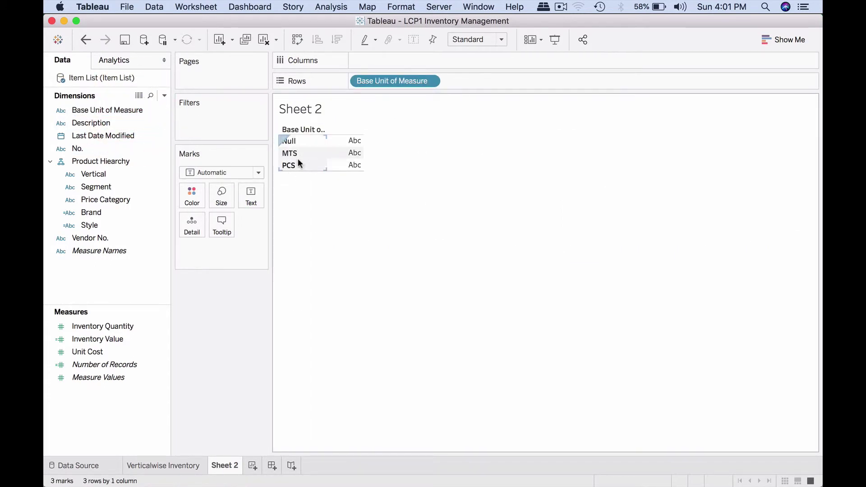
right_click(124, 112)
click(199, 343)
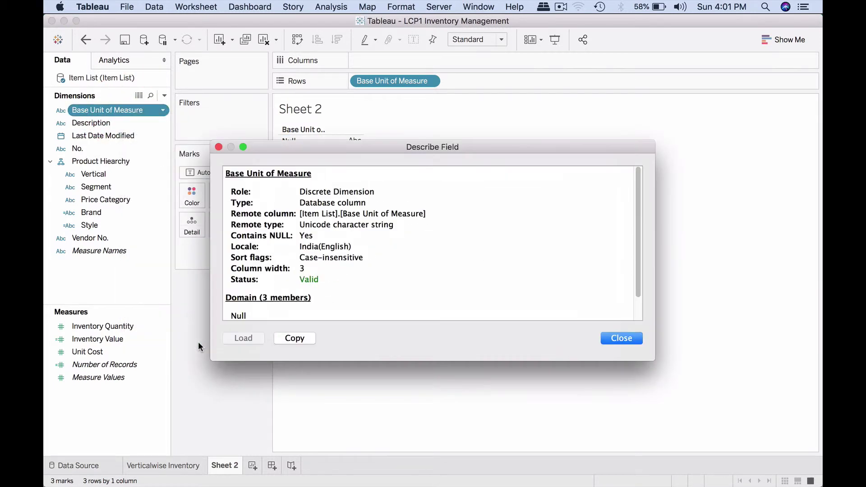
drag(651, 359, 670, 399)
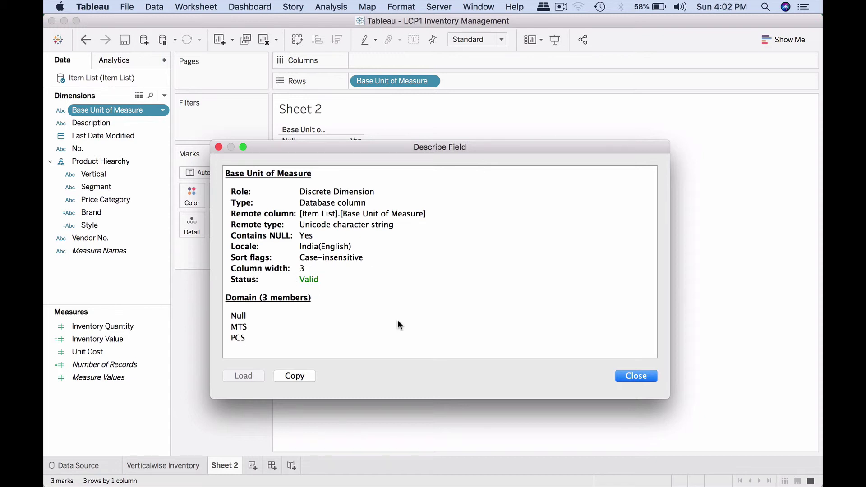
click(639, 375)
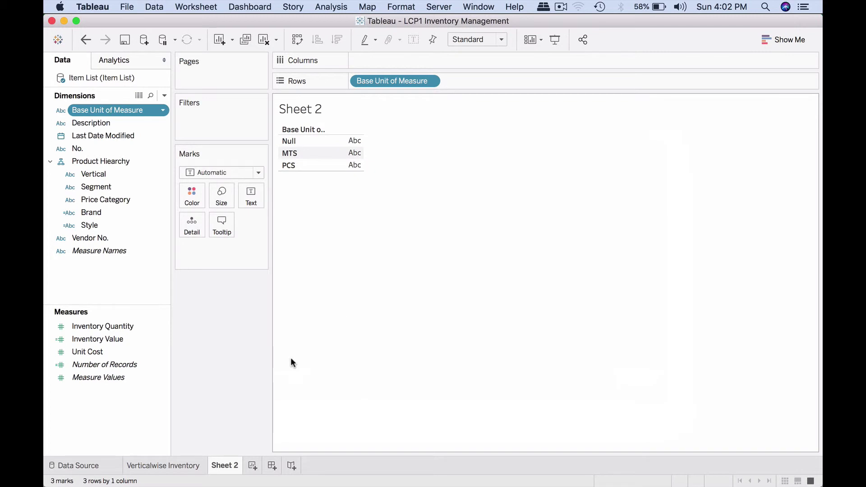
- On the Verticalwise Inventory sheet, replace Inventory Quantity with Number of Records on Columns
click(175, 469)
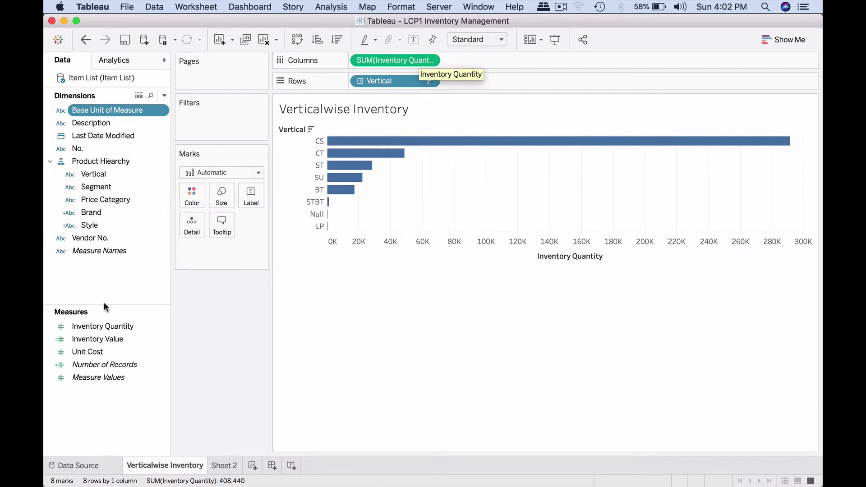
drag(102, 362, 392, 55)
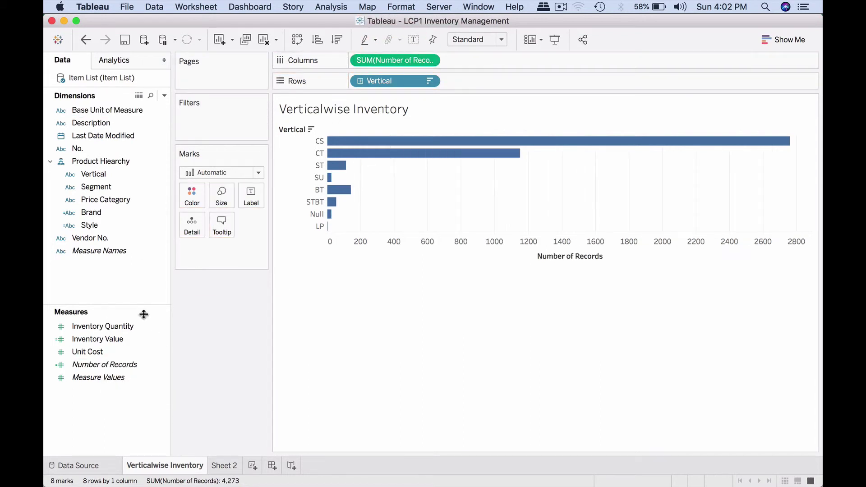
- Rename the Number of Records measure to Number of Items
right_click(112, 365)
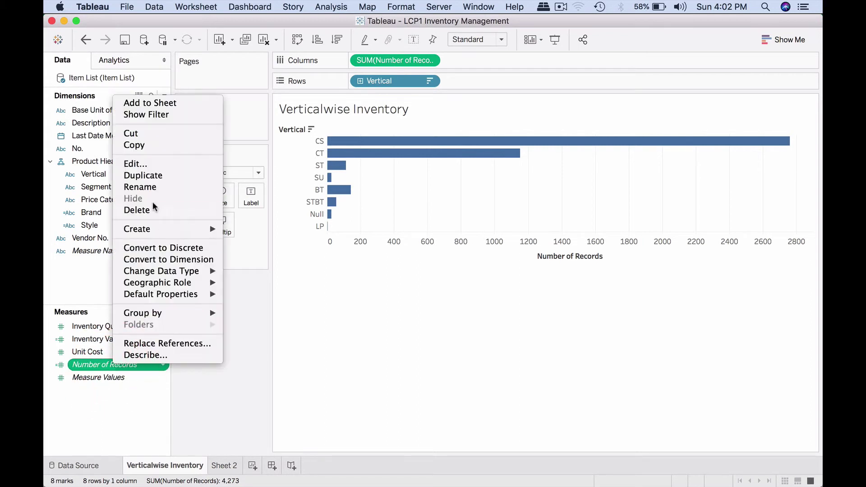
click(153, 188)
key(BackSpace)
key(BackSpace)
key(BackSpace)
key(BackSpace)
key(BackSpace)
key(BackSpace)
key(BackSpace)
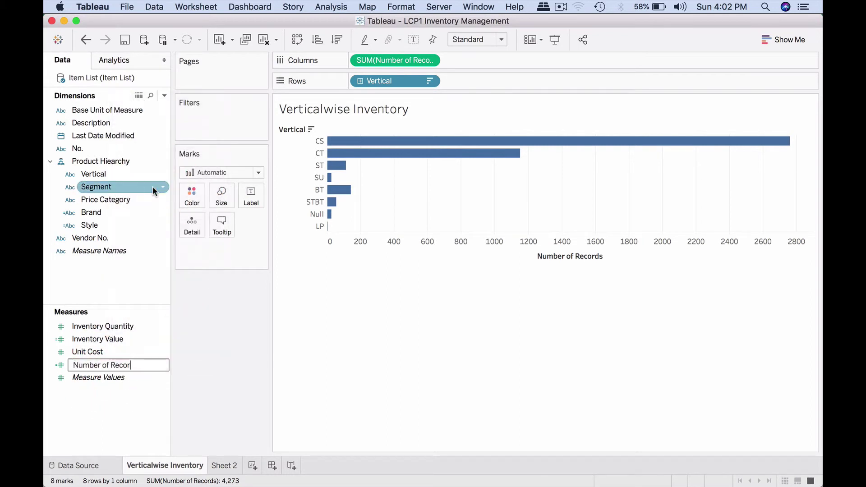
text(Items)
key(Return)
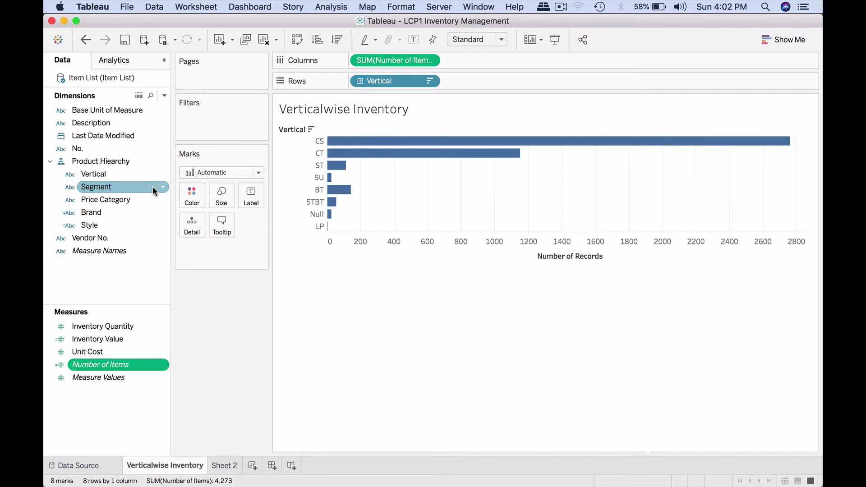
- Show mark labels on the bars and sort the verticals by Number of Items in descending order
mouse_move(495, 157)
mouse_move(330, 219)
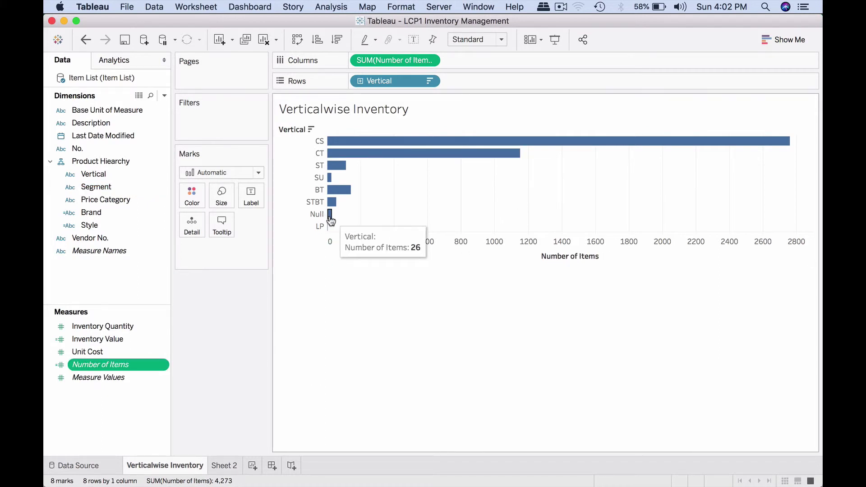
click(414, 40)
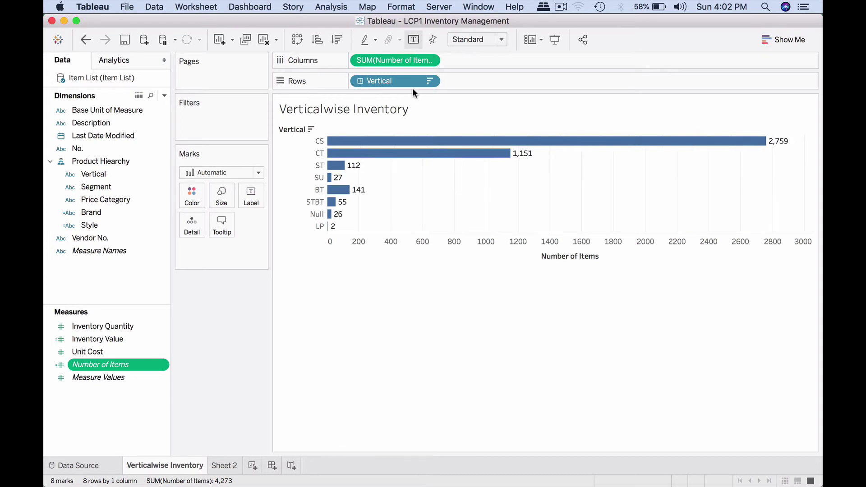
click(336, 39)
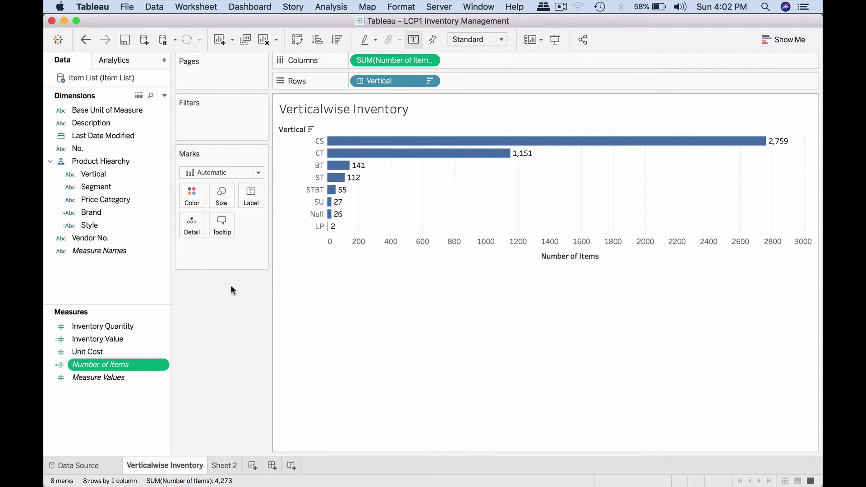
- Add Inventory Value beside Number of Items on Columns and inspect the Null vertical's marks
double_click(121, 338)
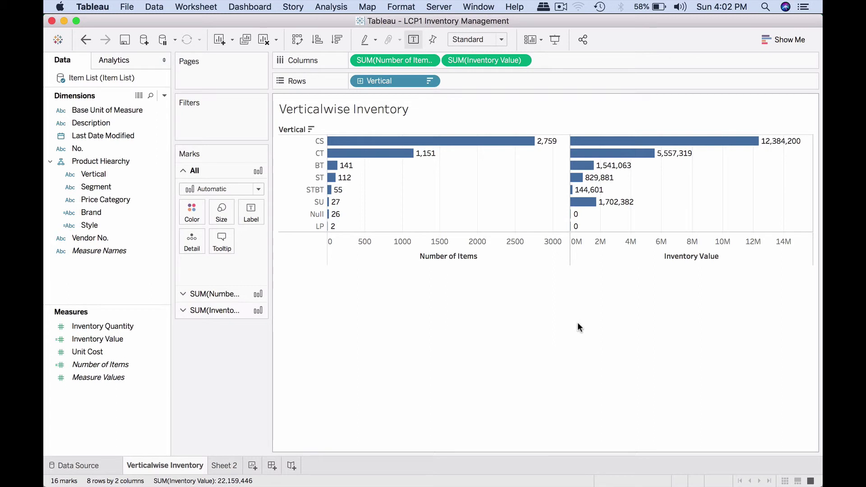
mouse_move(572, 220)
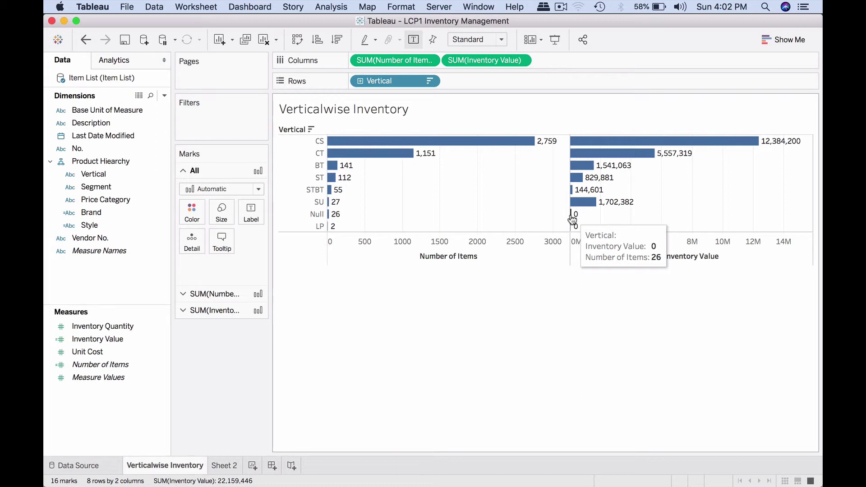
mouse_move(330, 217)
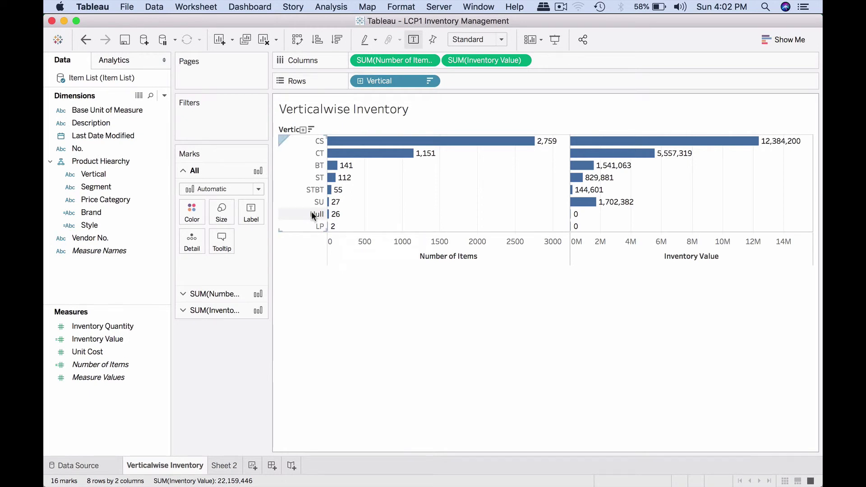
- Examine the full underlying data rows behind the Null vertical's Number of Items bar
click(329, 215)
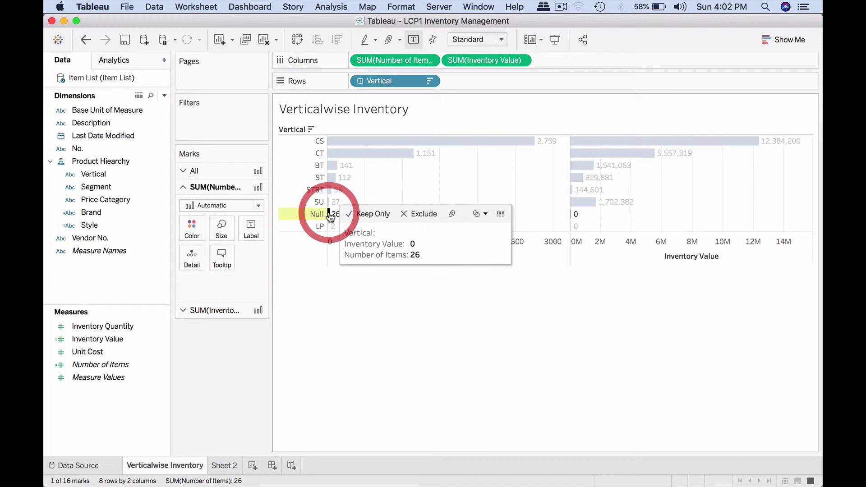
click(499, 217)
click(270, 369)
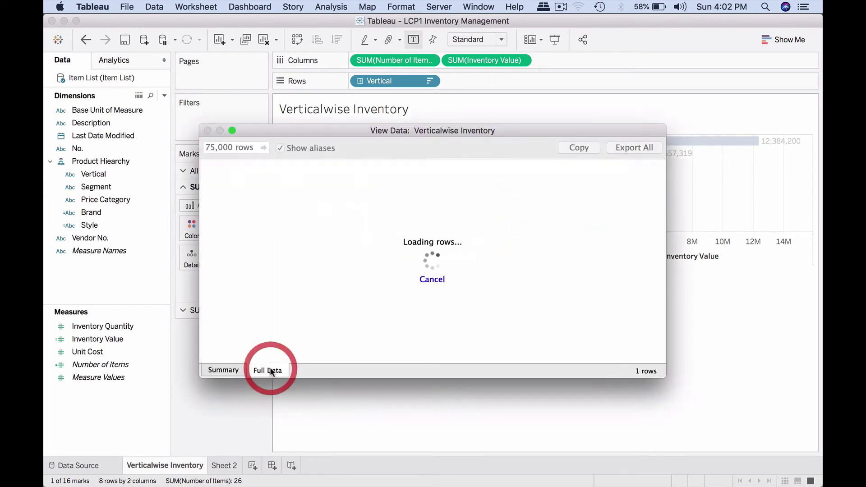
drag(665, 377, 727, 409)
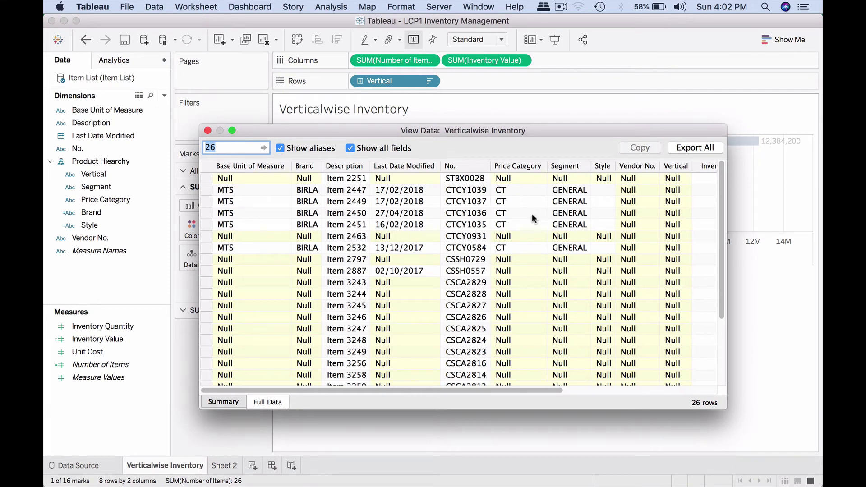
scroll(578, 293, down, 5)
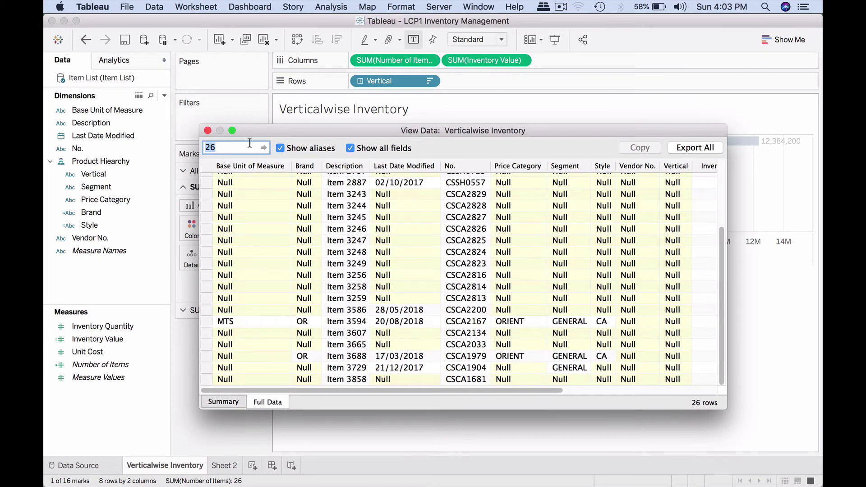
click(208, 130)
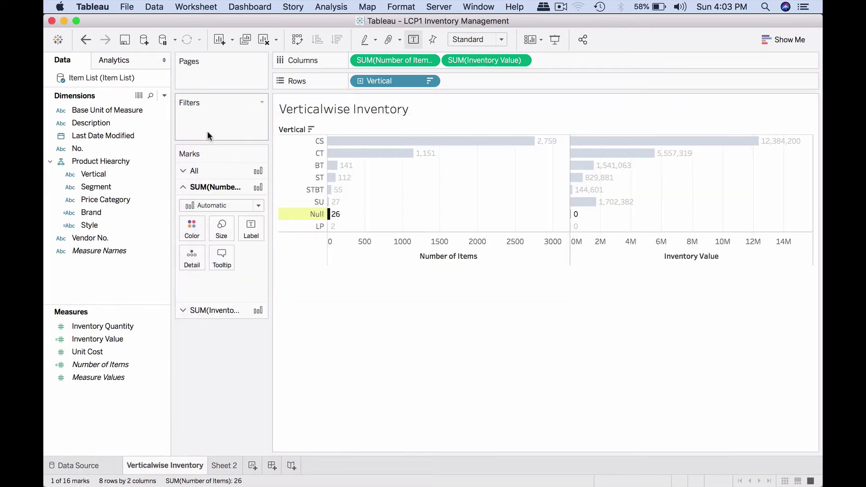
- Display the full underlying data with all fields for the Null vertical across both measures
click(318, 215)
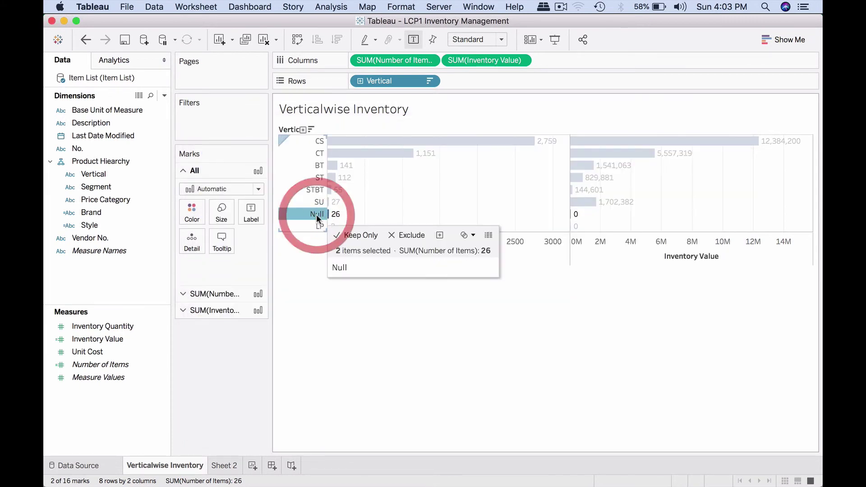
click(489, 237)
click(270, 369)
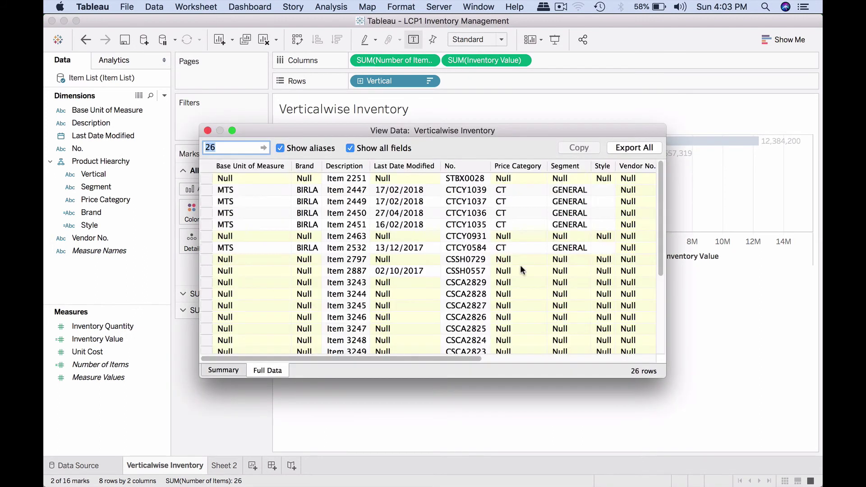
- Export all the Null vertical's underlying rows to the LCP1 folder as "Verticalwise Inventory v1"
click(644, 149)
click(634, 148)
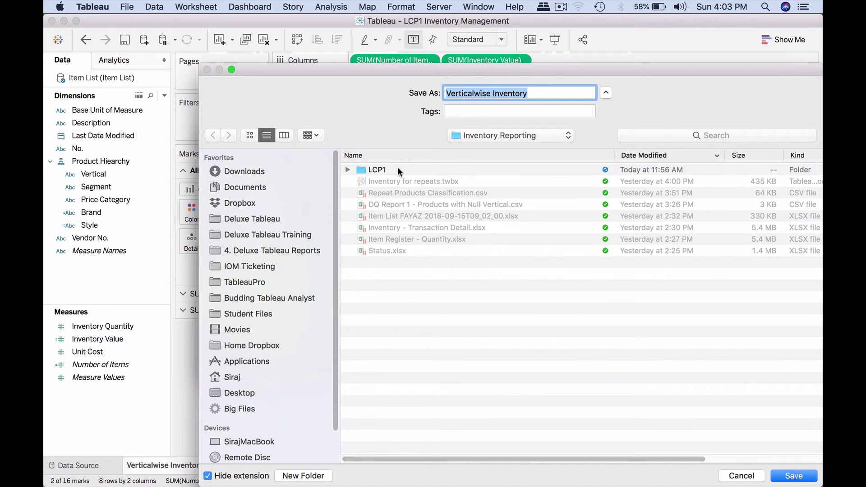
double_click(369, 170)
click(542, 93)
text(v1)
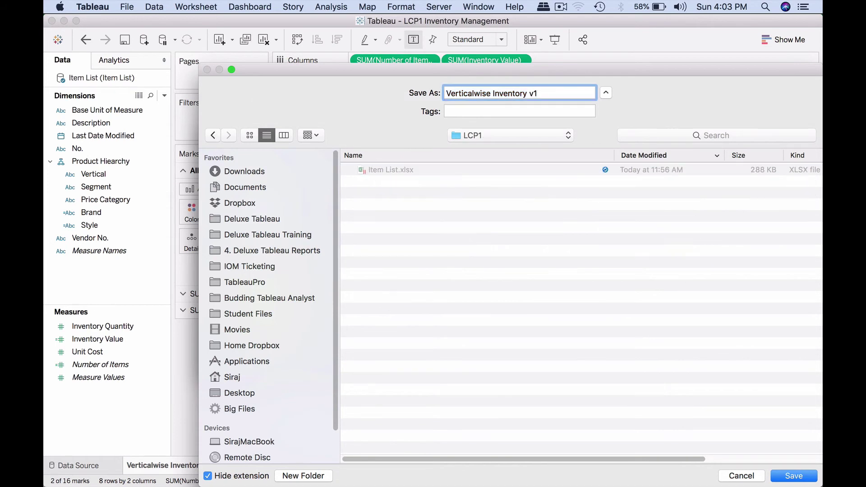
key(Return)
- Switch to Finder, open Verticalwise Inventory v1.csv in Excel and widen the Inventory Value and neighbouring columns to fit their contents
key(super+Tab)
key(super+Tab)
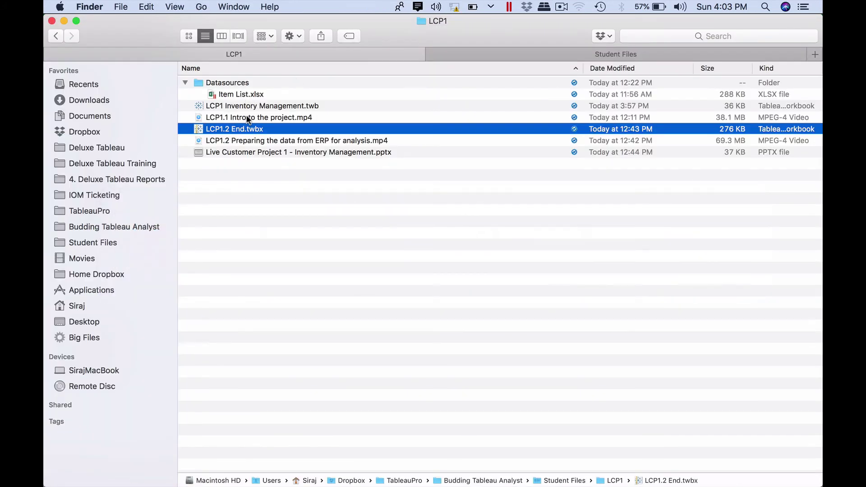
click(283, 163)
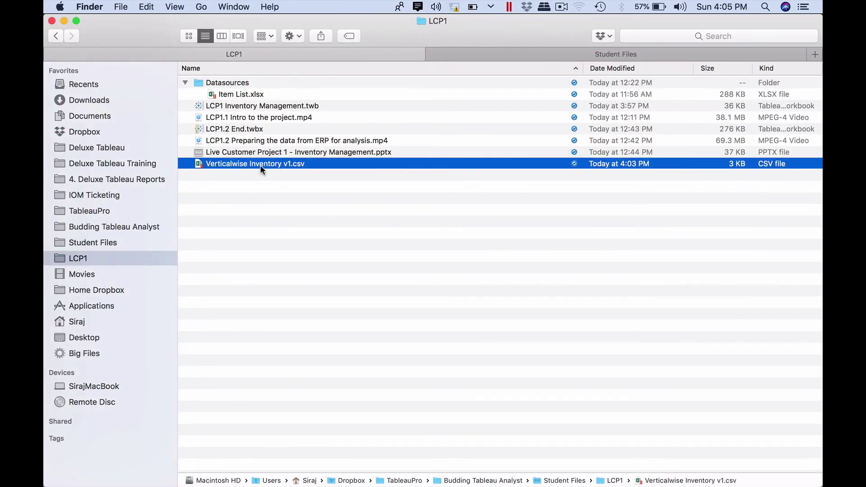
key(super+Tab)
click(260, 166)
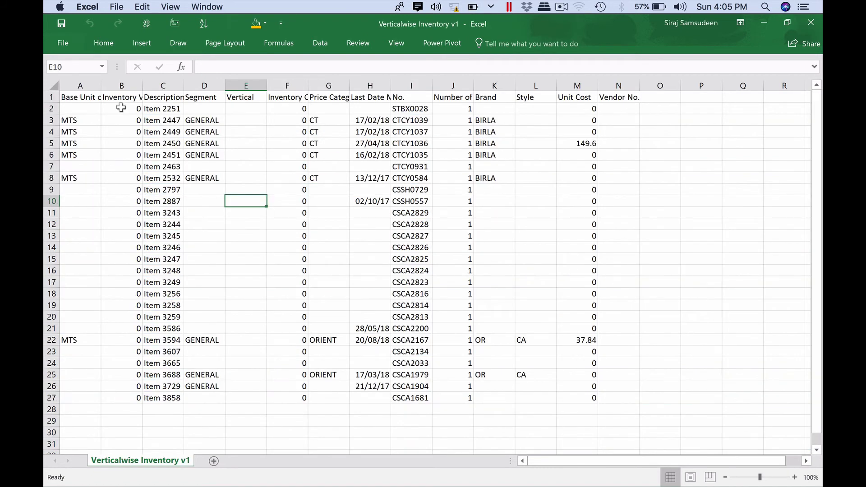
double_click(142, 86)
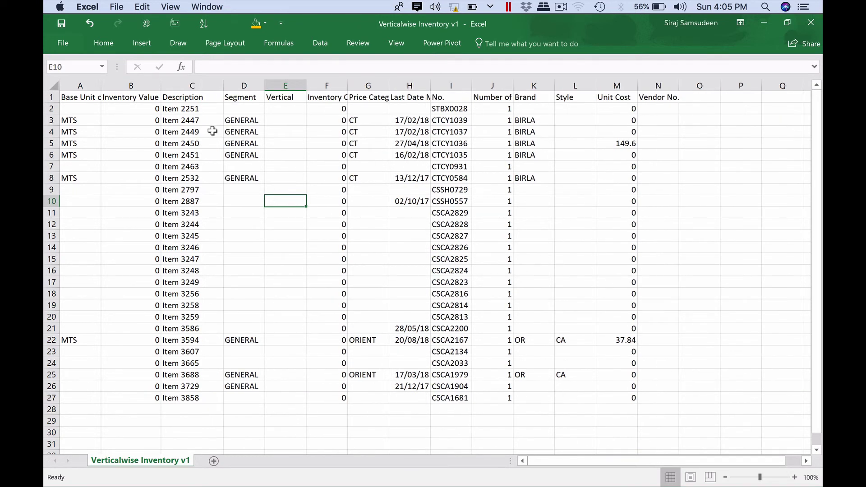
- Return to Tableau and export the Verticalwise Inventory worksheet's data as "Verticalwise Inventory v2" in CSV format
key(super+Tab)
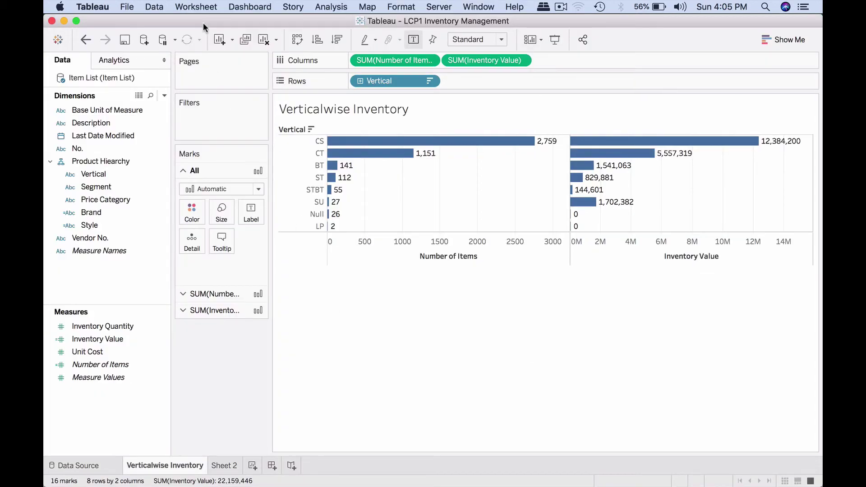
click(199, 9)
mouse_move(232, 54)
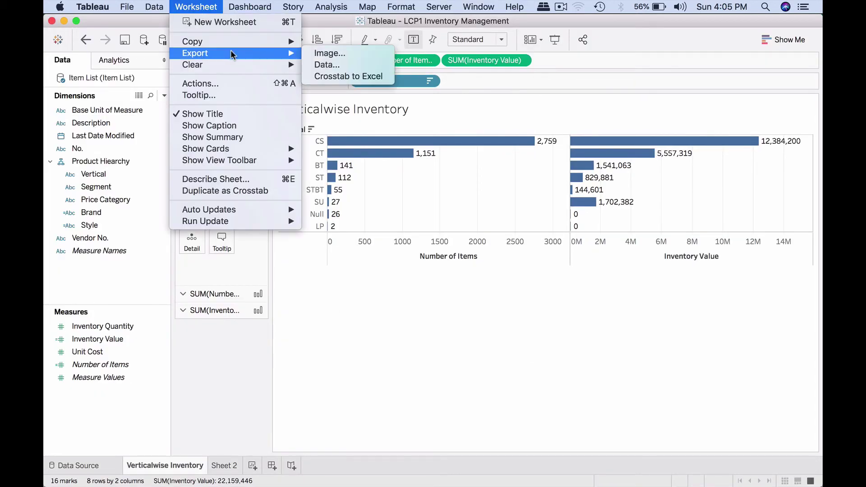
click(333, 65)
key(Return)
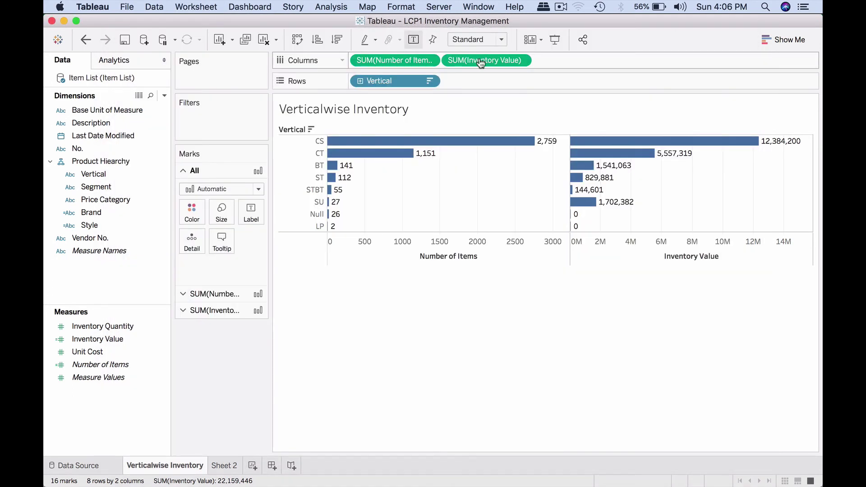
- Switch to Finder, open Verticalwise Inventory v2.csv in Excel and fit the Inventory Value and Number of Items column widths
key(super+Tab)
key(super+Tab)
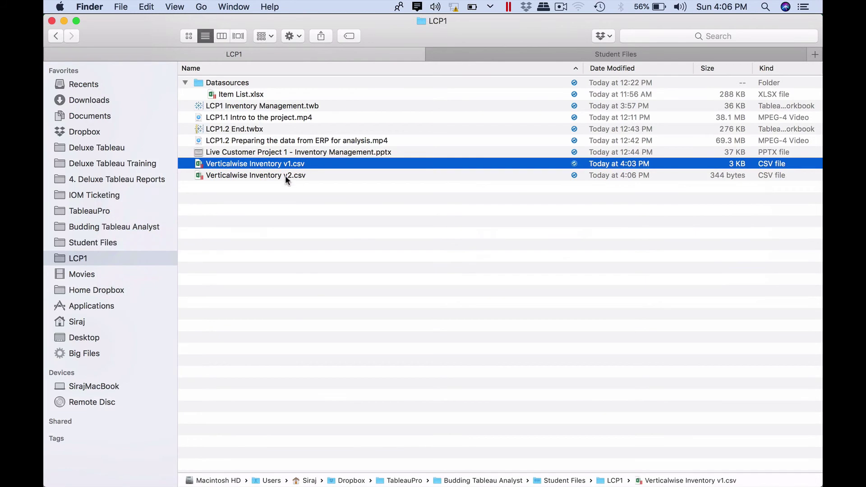
double_click(285, 176)
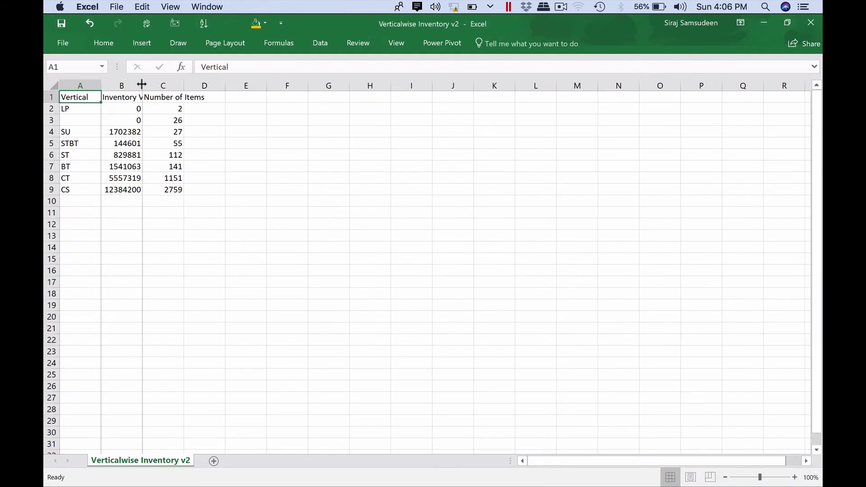
double_click(141, 85)
double_click(203, 84)
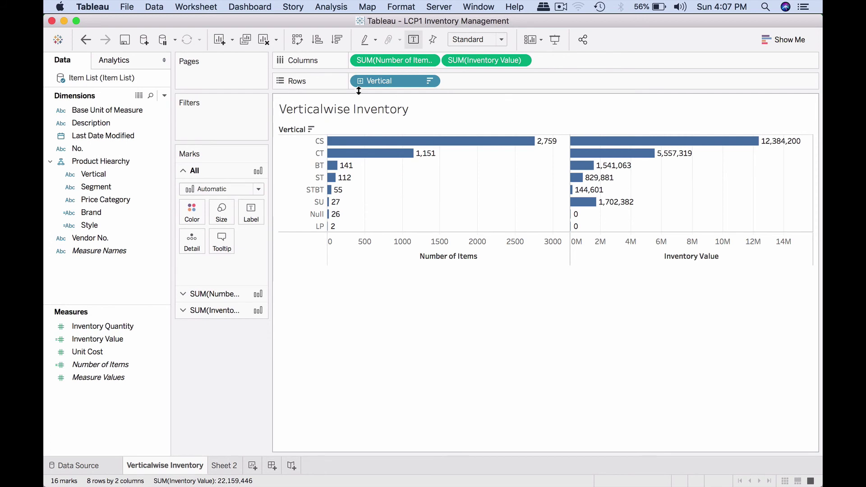
click(316, 215)
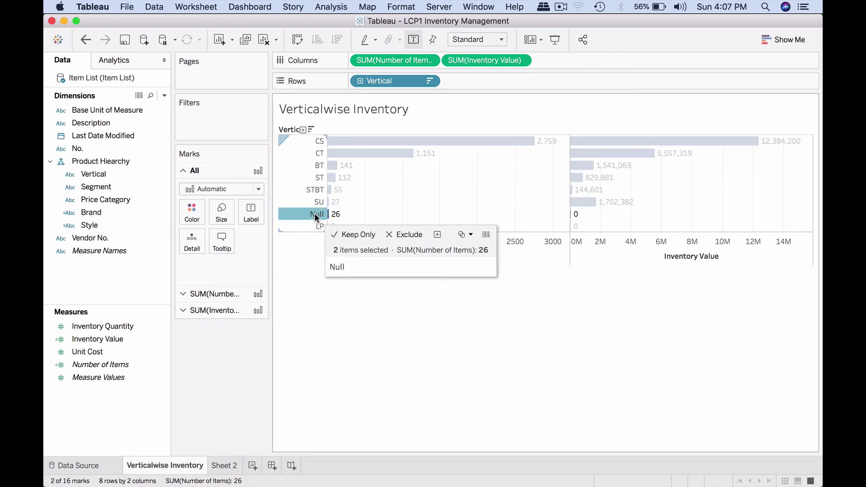
click(310, 326)
click(193, 6)
mouse_move(241, 53)
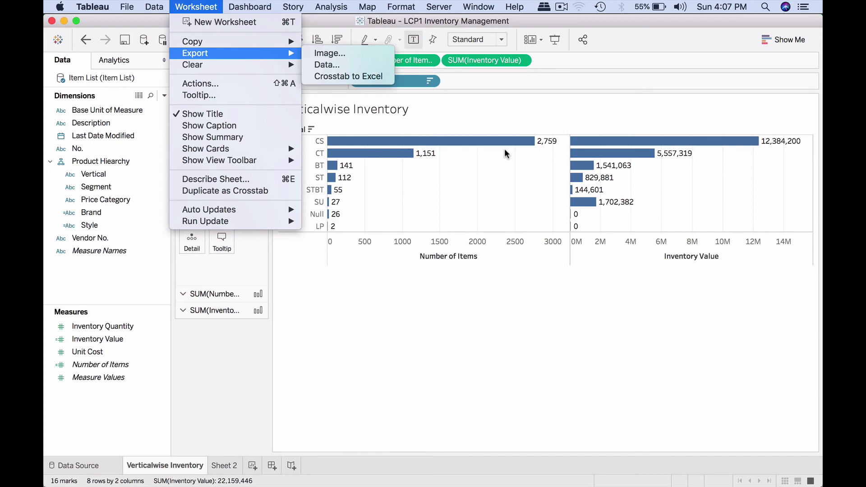
click(341, 347)
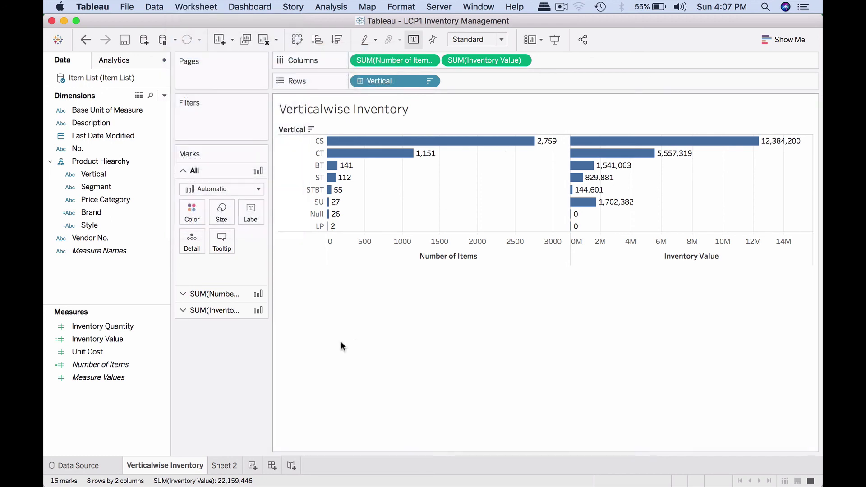